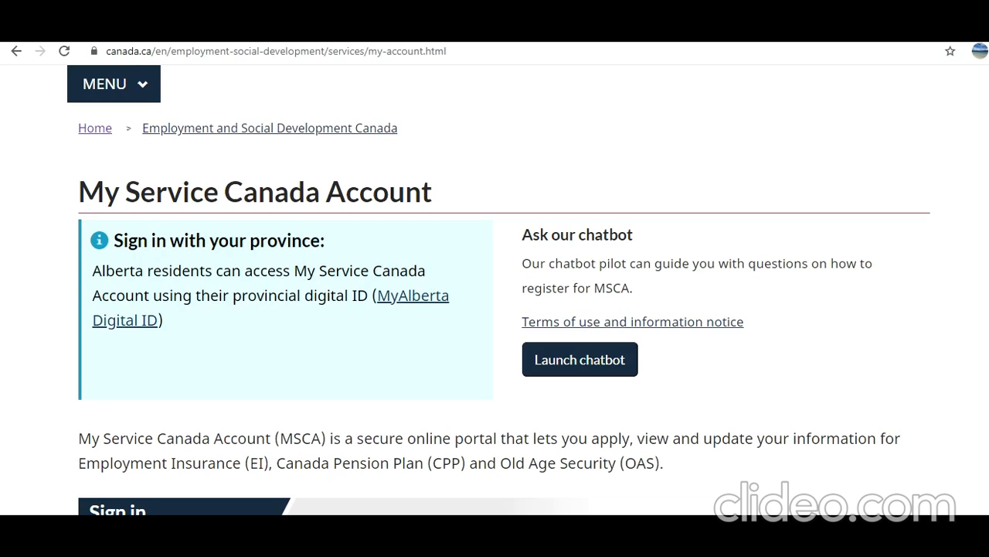
# Open the Register with your bank page, noting the Alberta-only note on the way
pyautogui.scroll(-2, 477, 221)
pyautogui.scroll(-2, 477, 217)
pyautogui.scroll(-1, 477, 221)
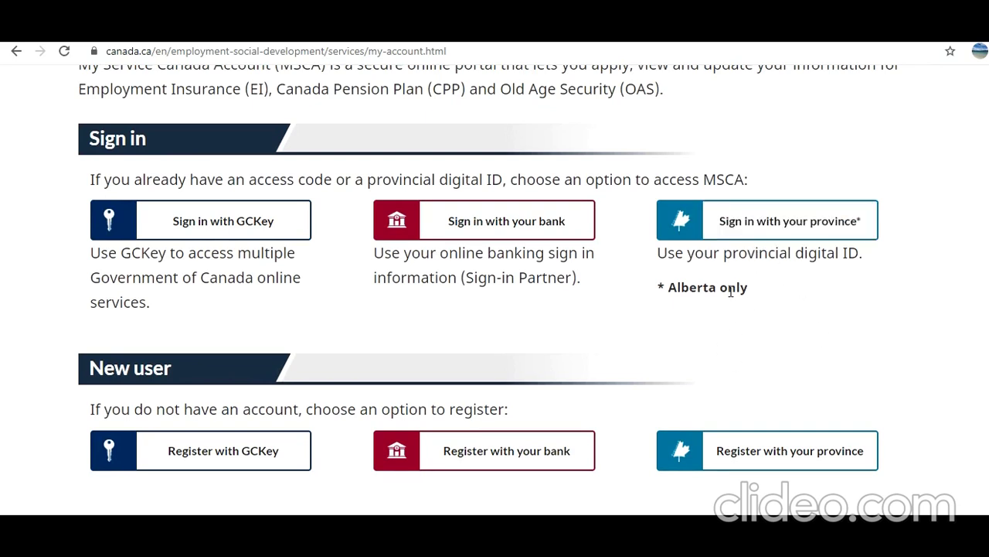
pyautogui.moveTo(728, 287); pyautogui.dragTo(681, 287)
pyautogui.scroll(-3, 541, 333)
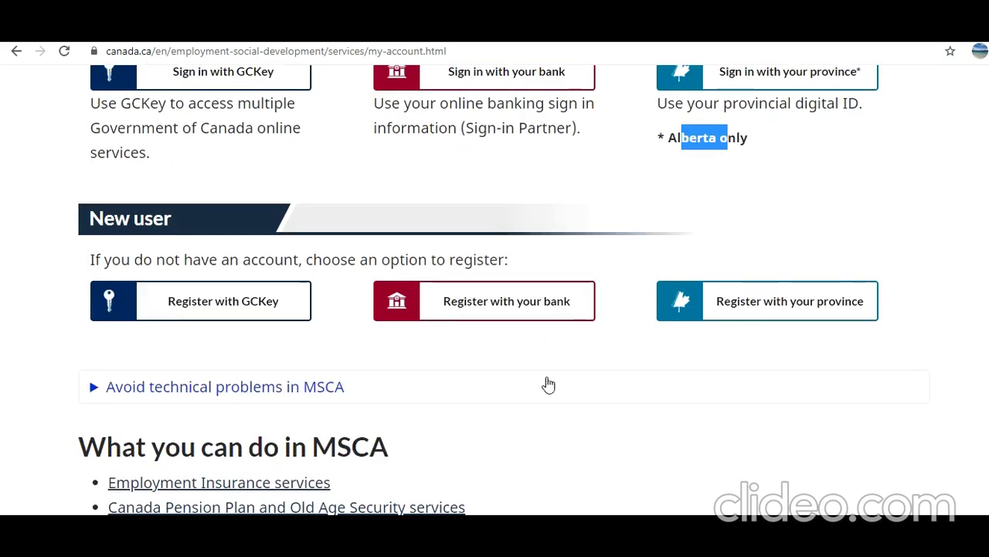
pyautogui.click(514, 315)
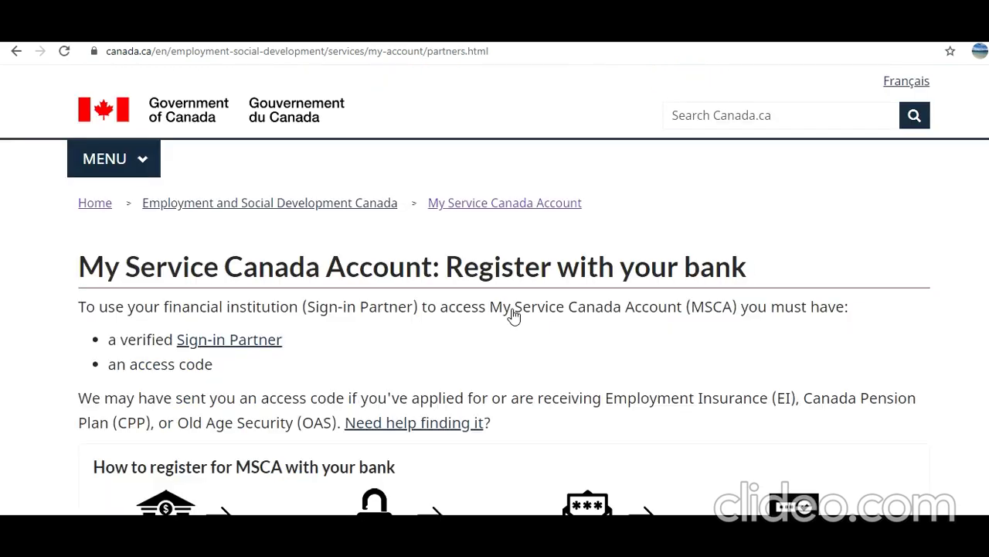
# Expand View the full list of Sign-in Partners
pyautogui.scroll(-4, 514, 316)
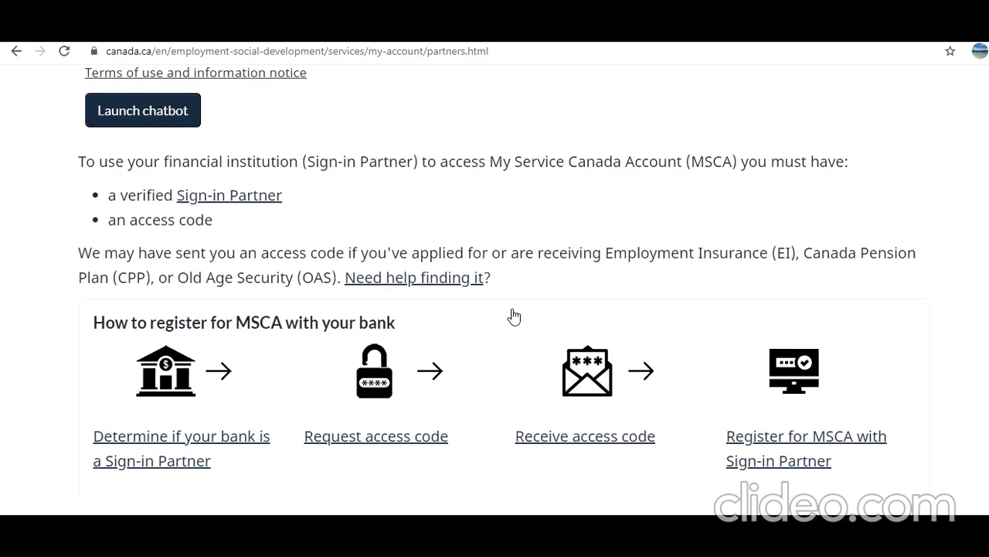
pyautogui.scroll(-1, 514, 317)
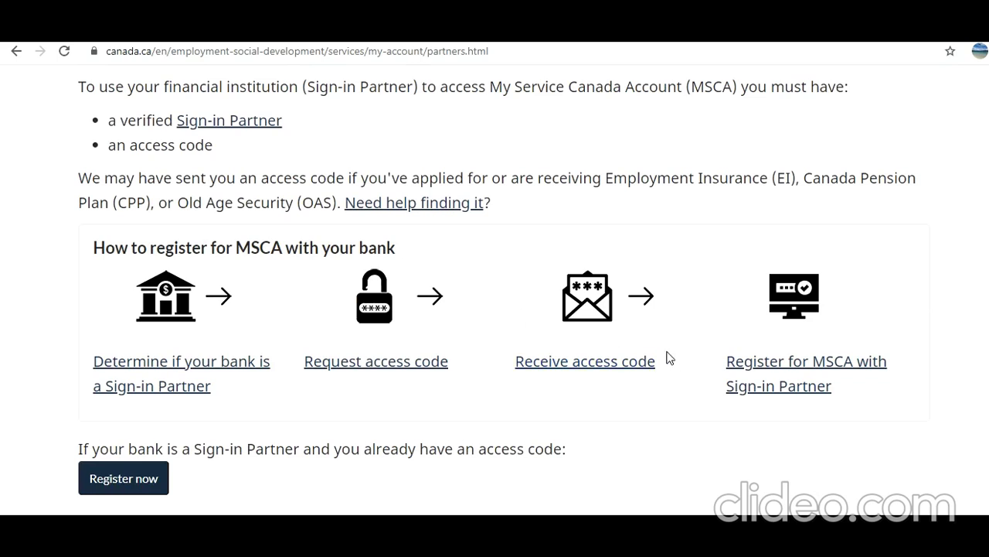
pyautogui.scroll(-2, 671, 359)
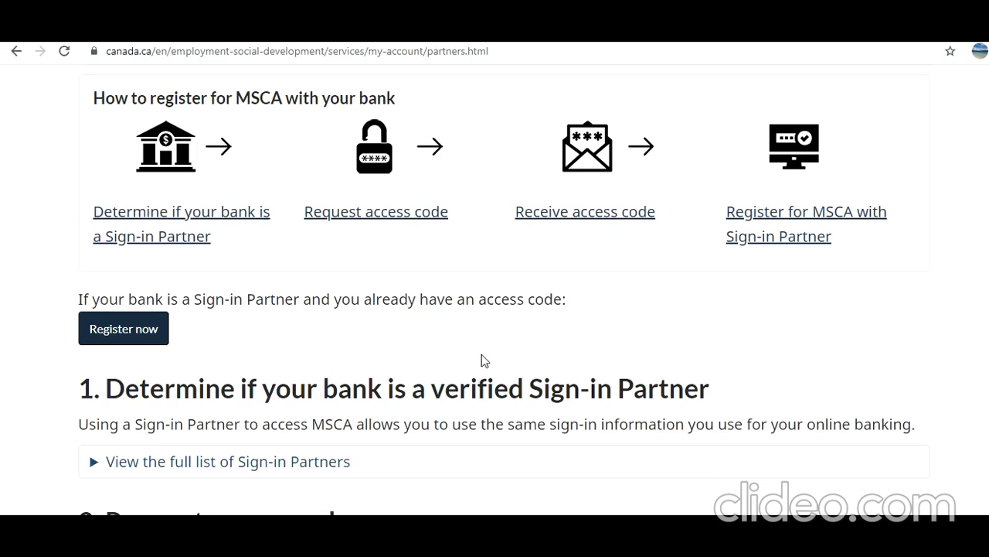
pyautogui.scroll(-1, 370, 341)
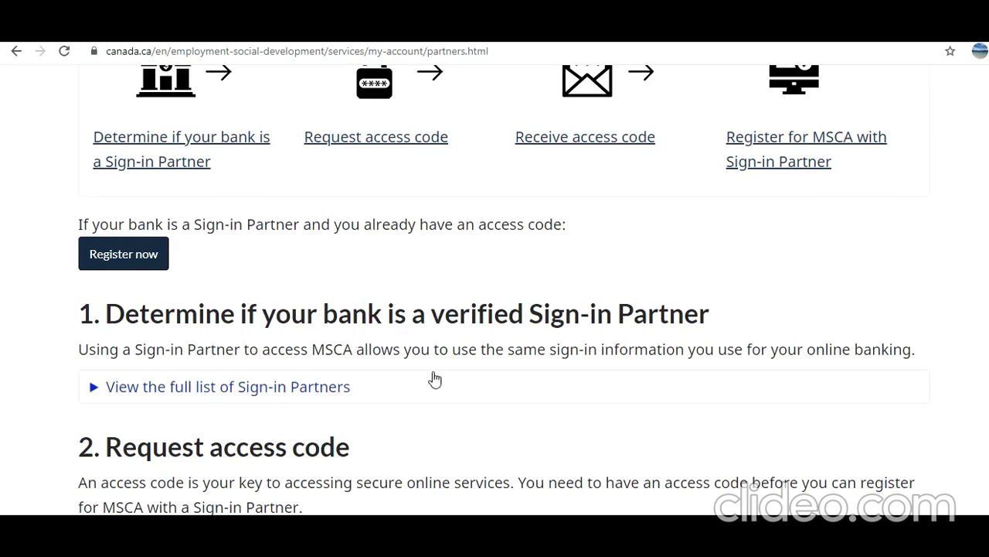
pyautogui.scroll(-2, 435, 379)
pyautogui.click(189, 246)
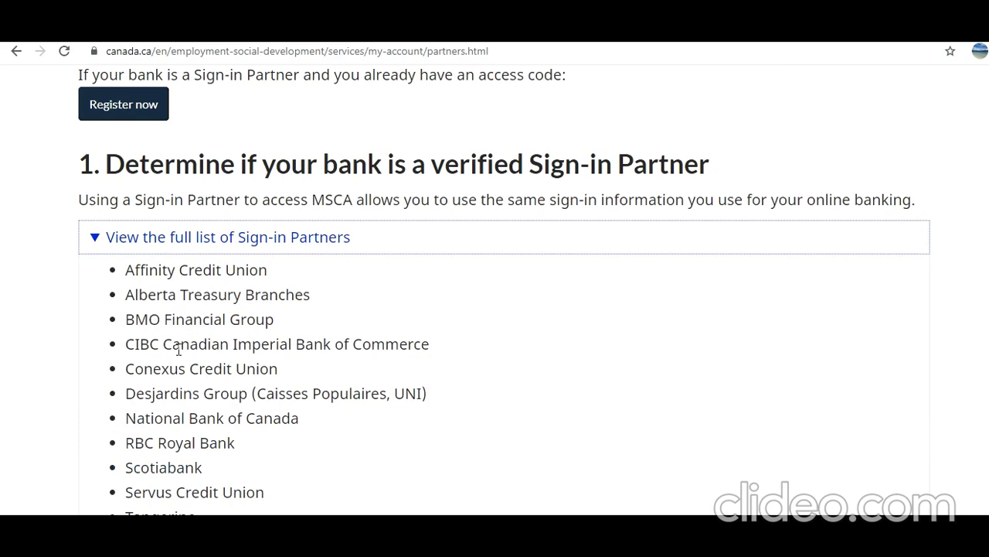
# Expand the Online option under Request access code and read its details
pyautogui.scroll(-1, 180, 350)
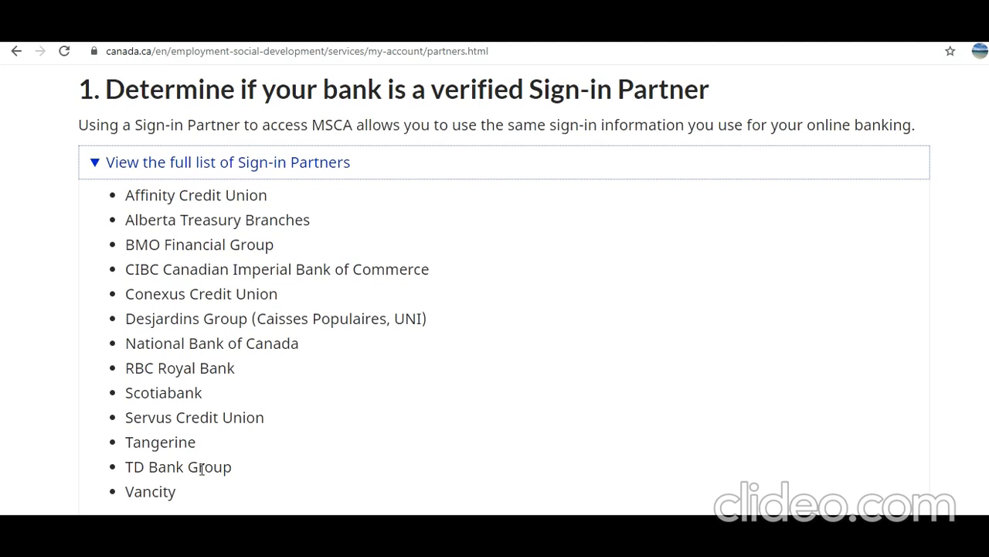
pyautogui.scroll(-4, 193, 467)
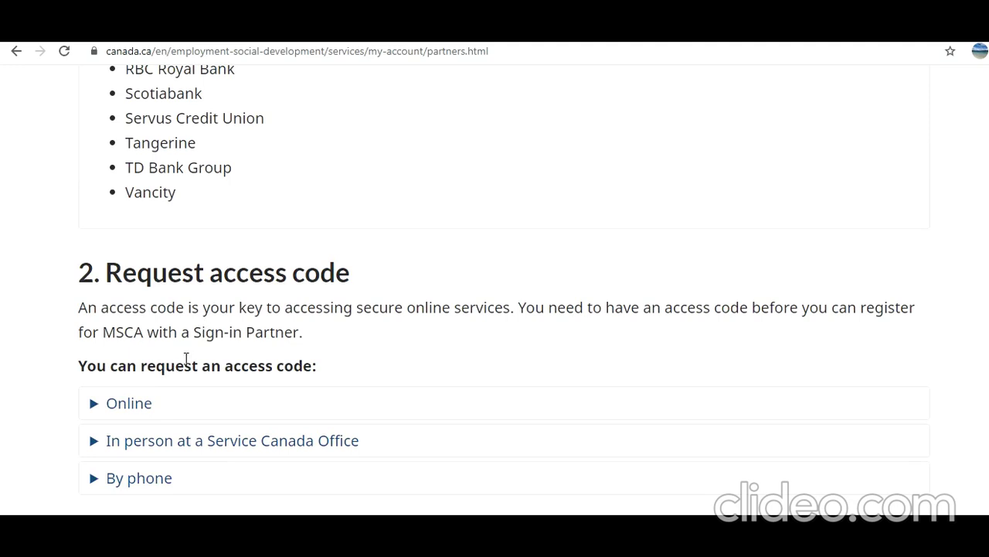
pyautogui.click(218, 405)
pyautogui.scroll(-3, 218, 407)
pyautogui.scroll(-1, 218, 408)
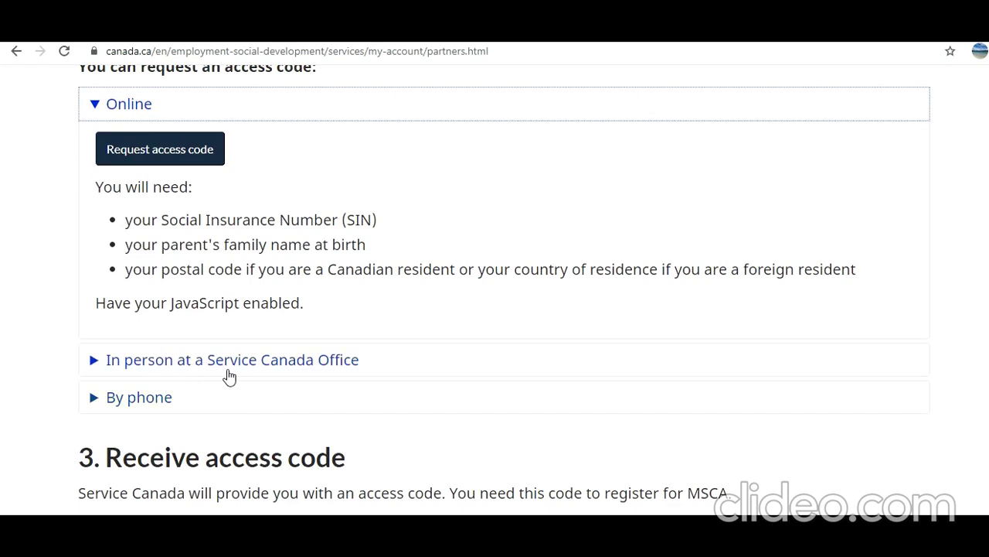
pyautogui.scroll(1, 186, 415)
# Start the online Personal Access Code request and review its requirements, exceptions and privacy notice
pyautogui.click(152, 224)
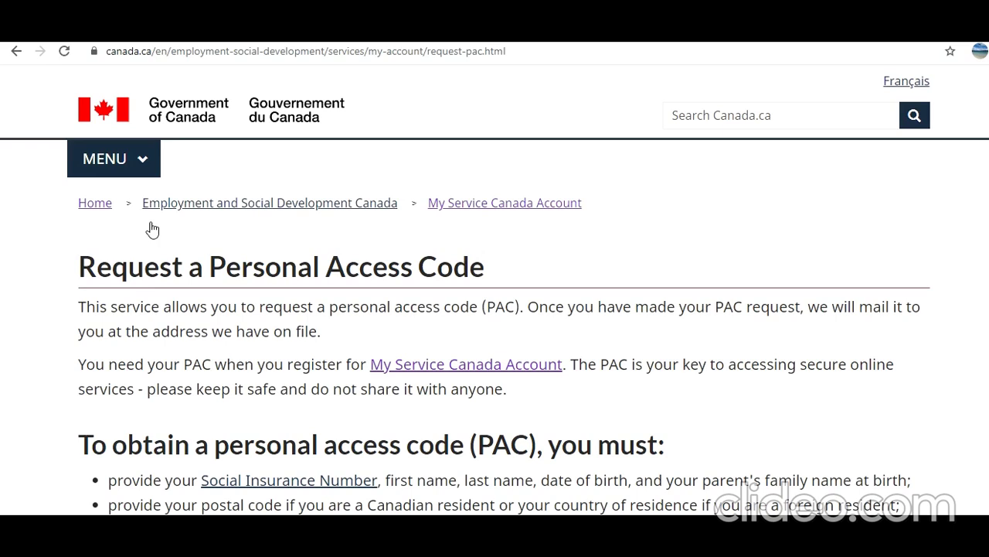
pyautogui.scroll(-3, 153, 299)
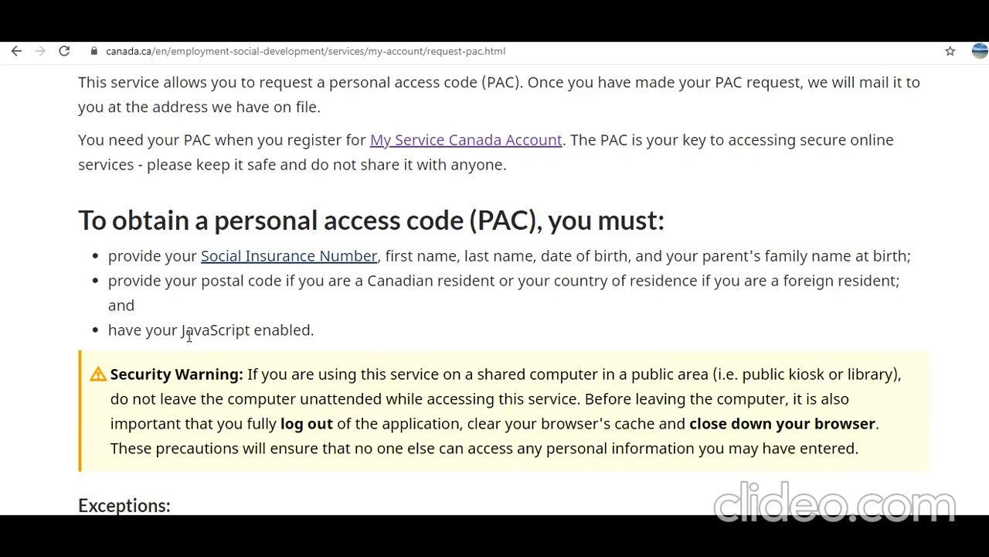
pyautogui.scroll(-6, 189, 335)
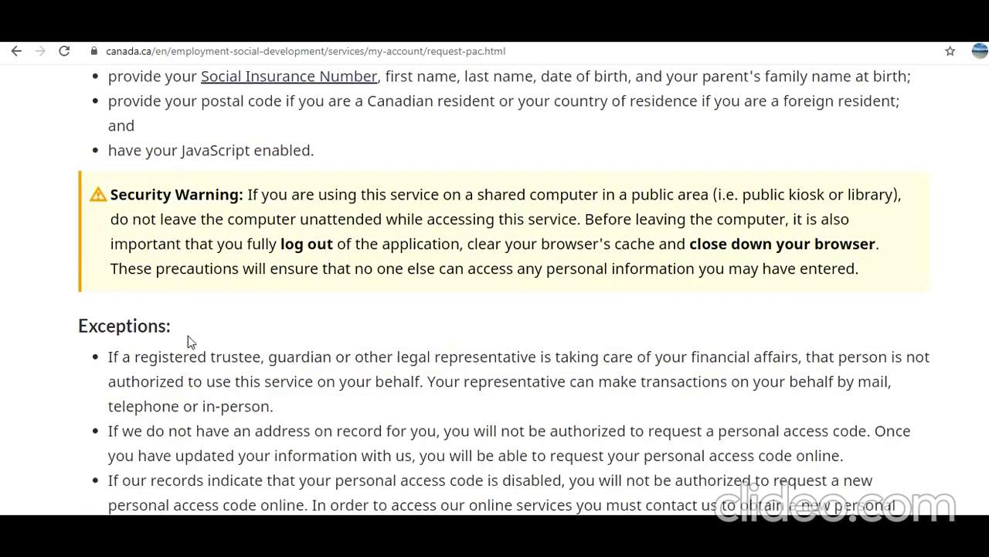
pyautogui.scroll(-10, 188, 336)
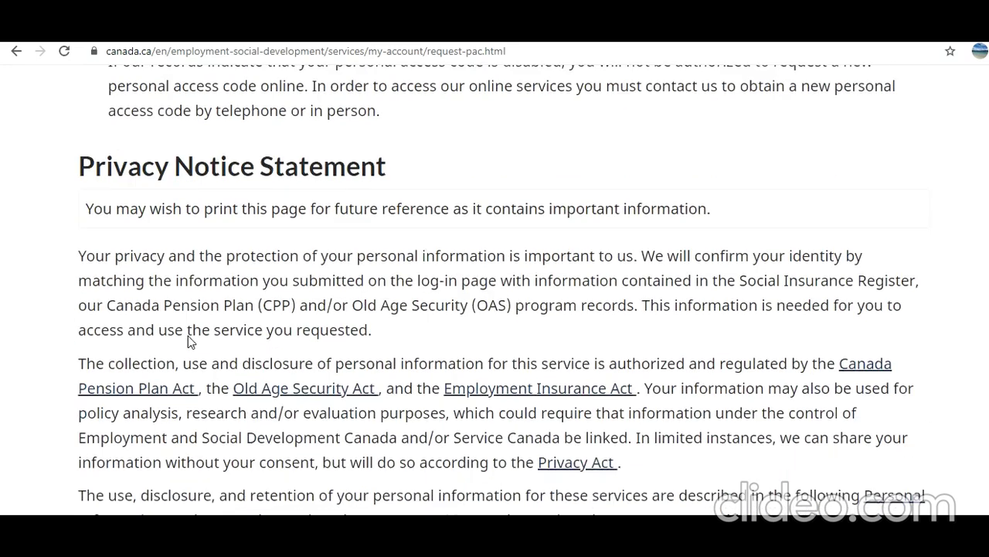
pyautogui.scroll(-2, 187, 335)
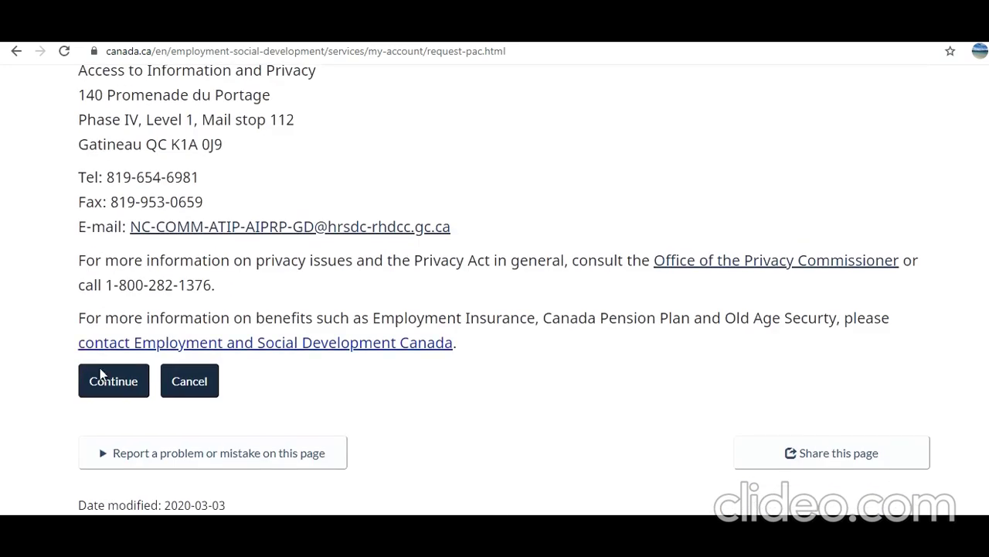
# Continue to the Create my profile form for the access code request and review its fields
pyautogui.click(98, 394)
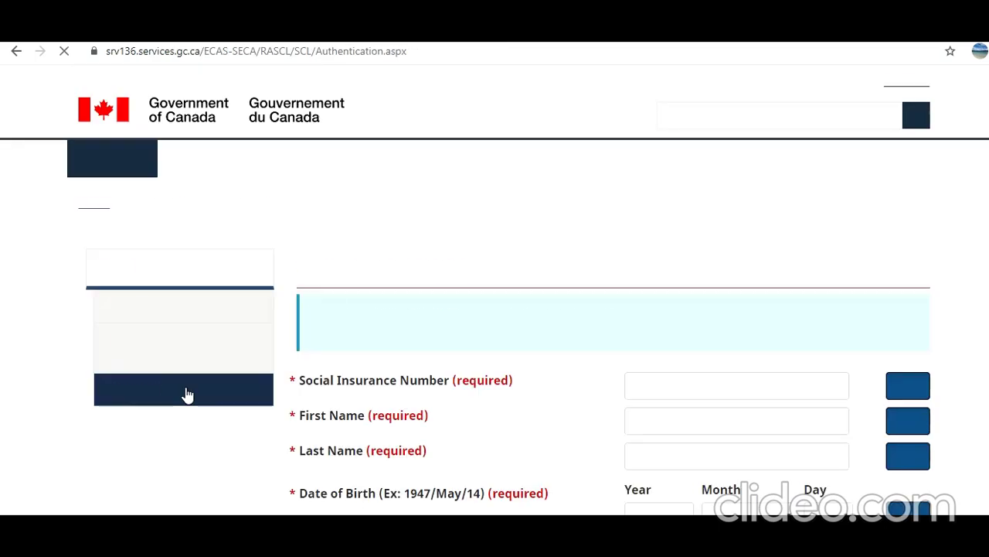
pyautogui.scroll(-2, 186, 394)
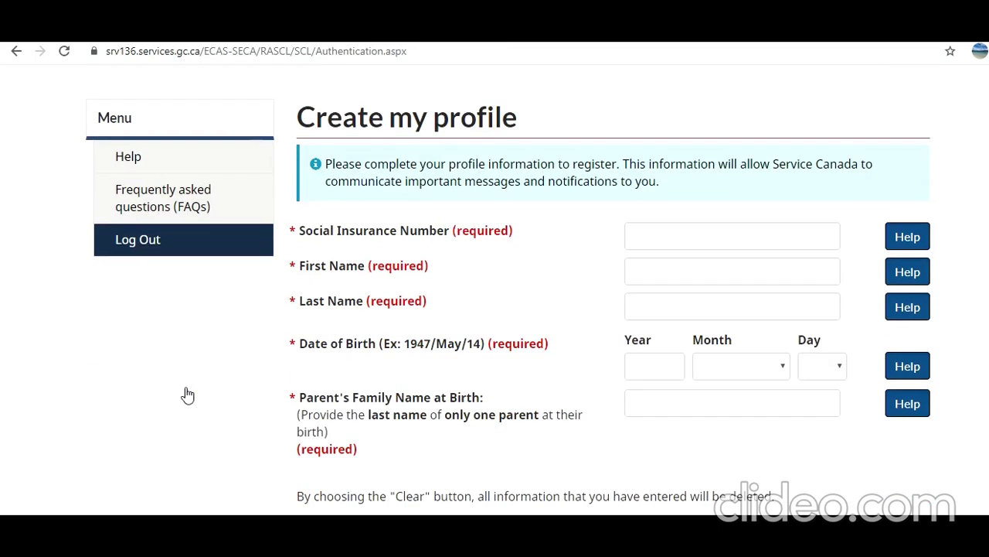
pyautogui.scroll(-3, 185, 394)
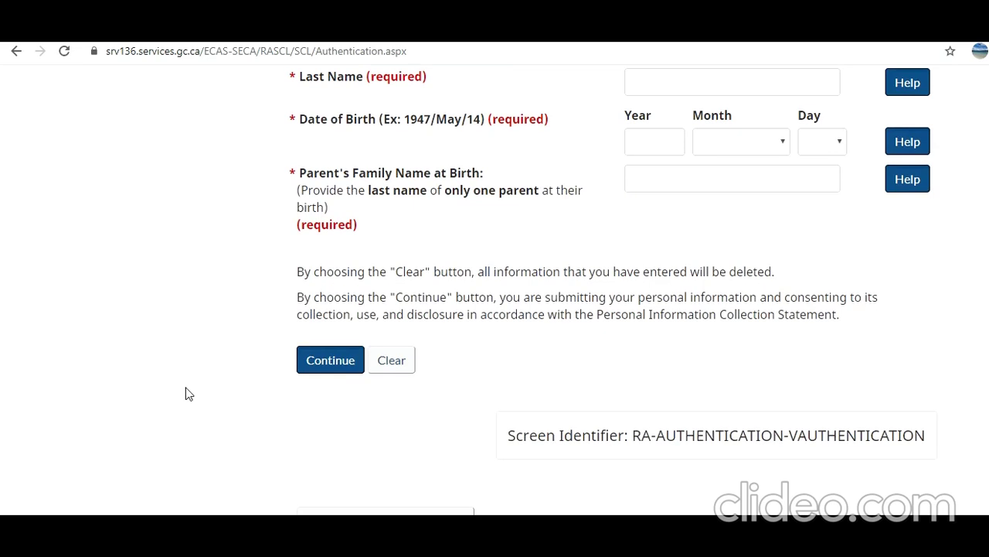
pyautogui.scroll(3, 185, 394)
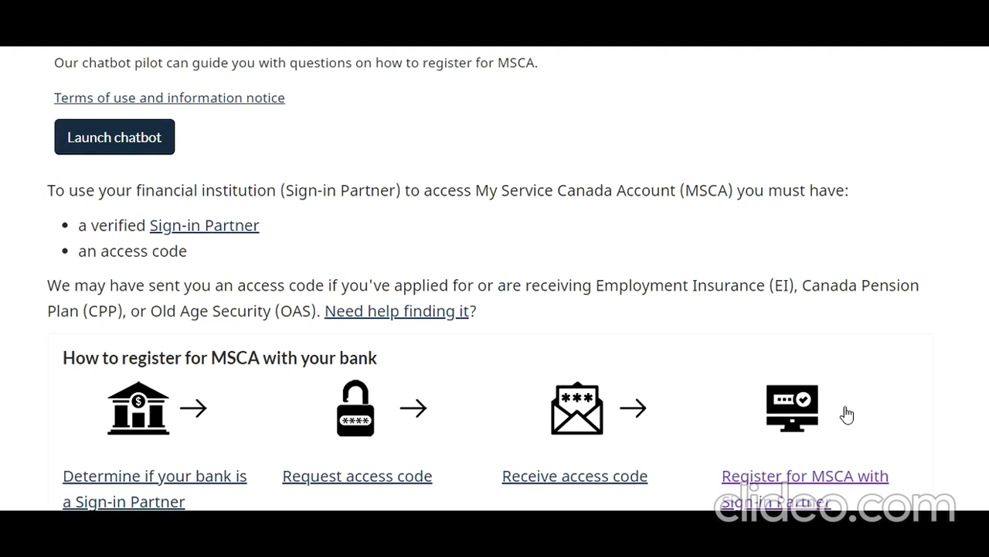
# Start Sign-In Partner registration with Register now, decline translation, and continue in English on SecureKey
pyautogui.scroll(-1, 843, 413)
pyautogui.click(783, 415)
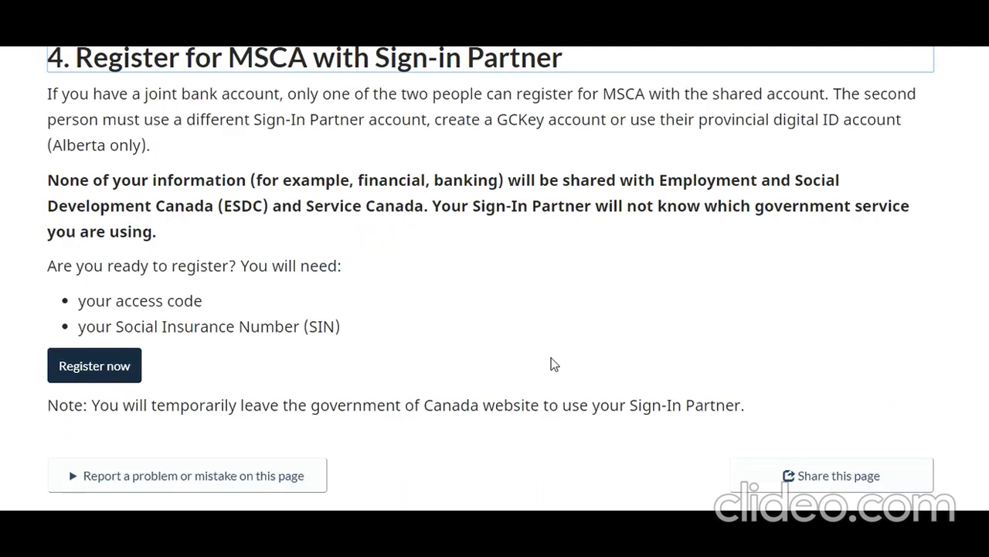
pyautogui.moveTo(86, 302); pyautogui.dragTo(193, 300)
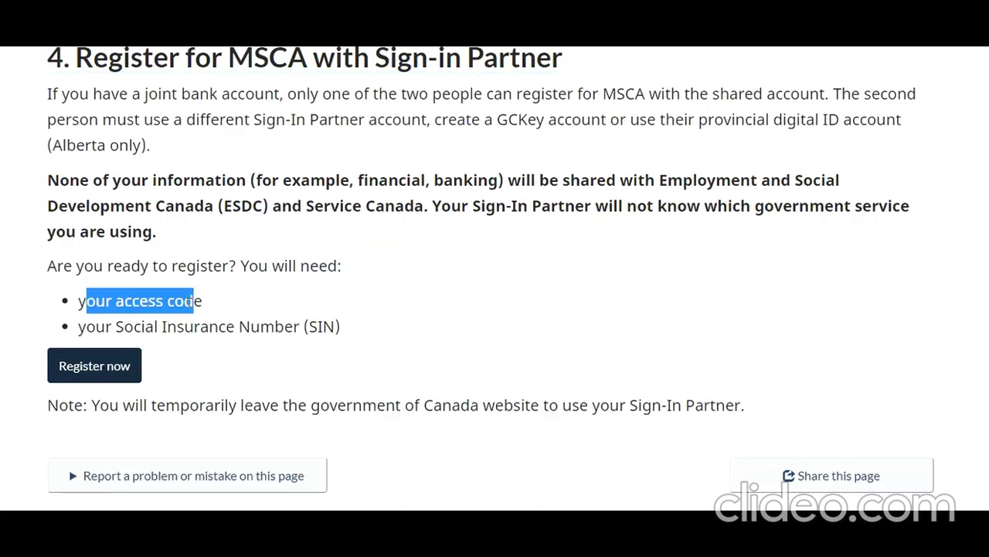
pyautogui.click(104, 379)
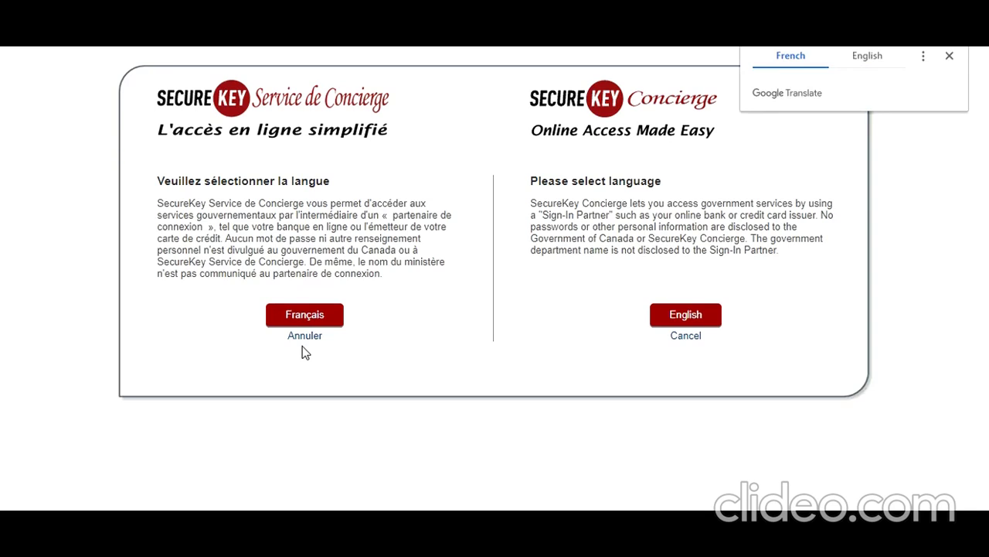
pyautogui.click(950, 55)
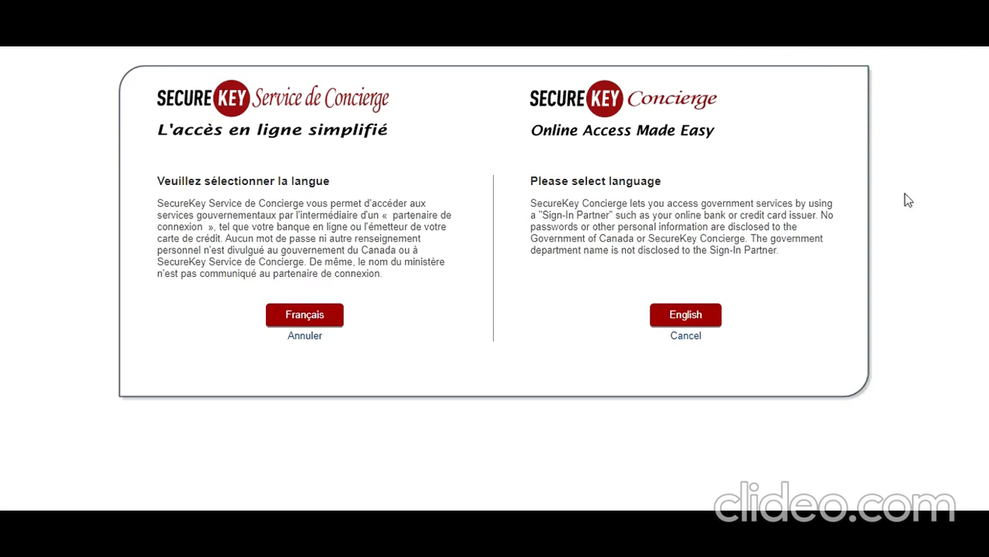
pyautogui.click(687, 315)
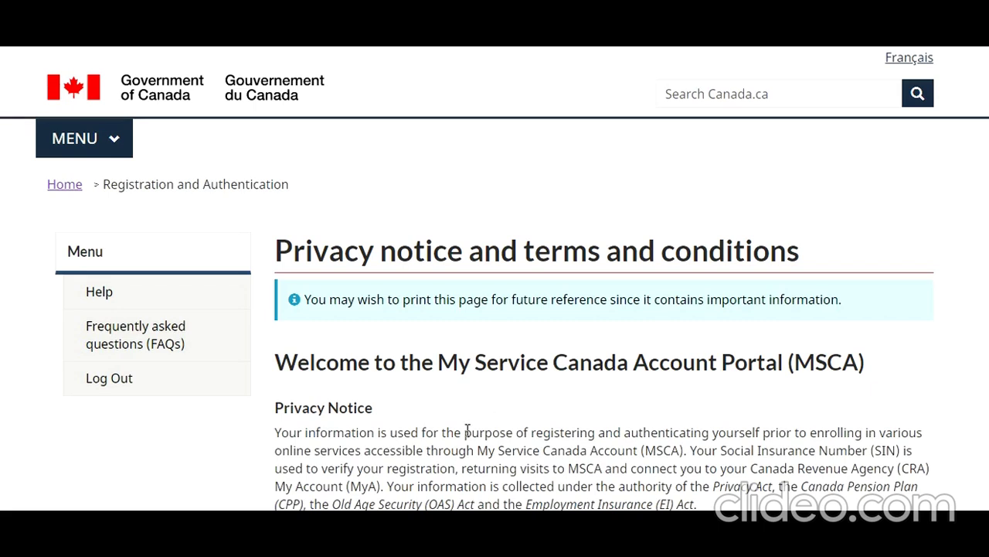
# Read through the MSCA privacy notice and terms and conditions, then accept them with I agree
pyautogui.scroll(-1, 467, 430)
pyautogui.scroll(-2, 468, 431)
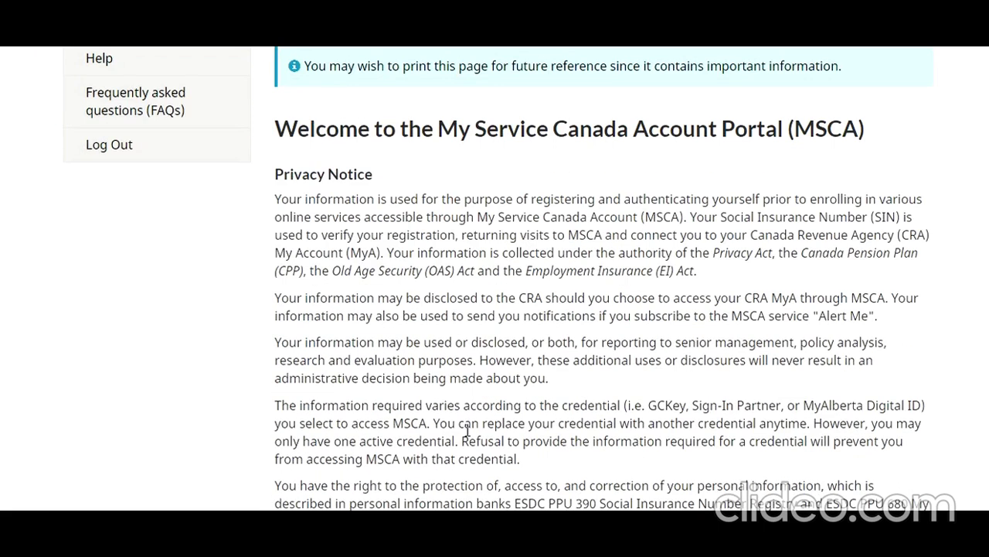
pyautogui.scroll(-4, 437, 386)
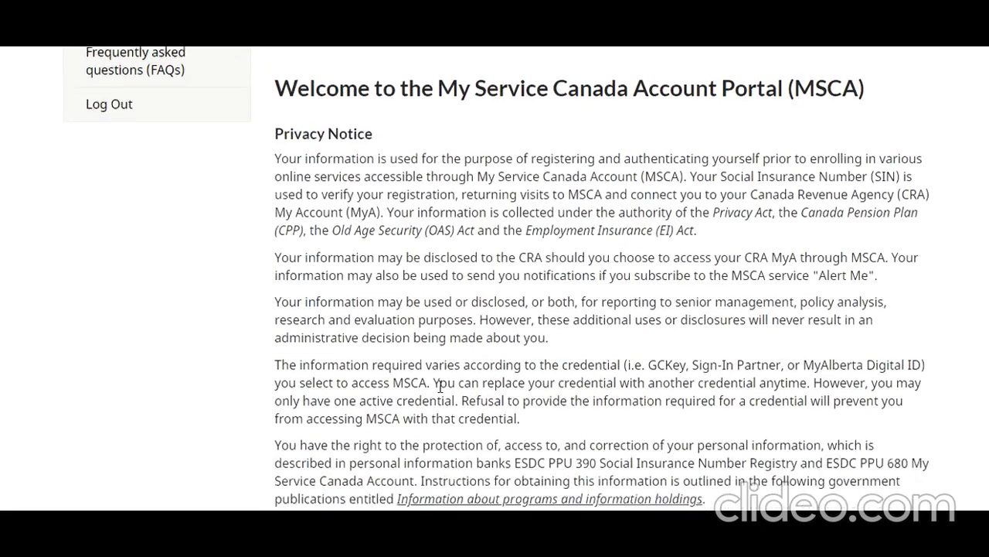
pyautogui.scroll(-7, 593, 470)
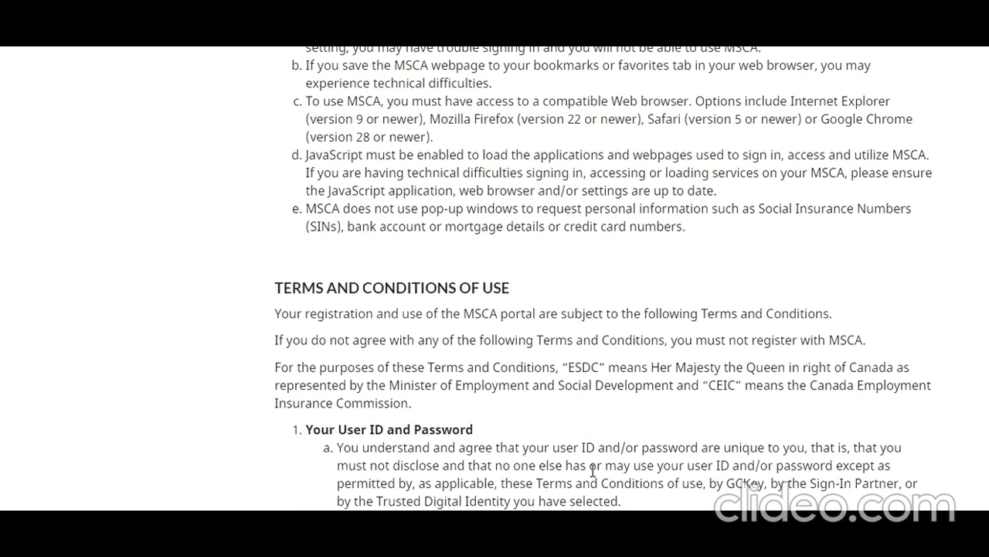
pyautogui.scroll(-3, 593, 470)
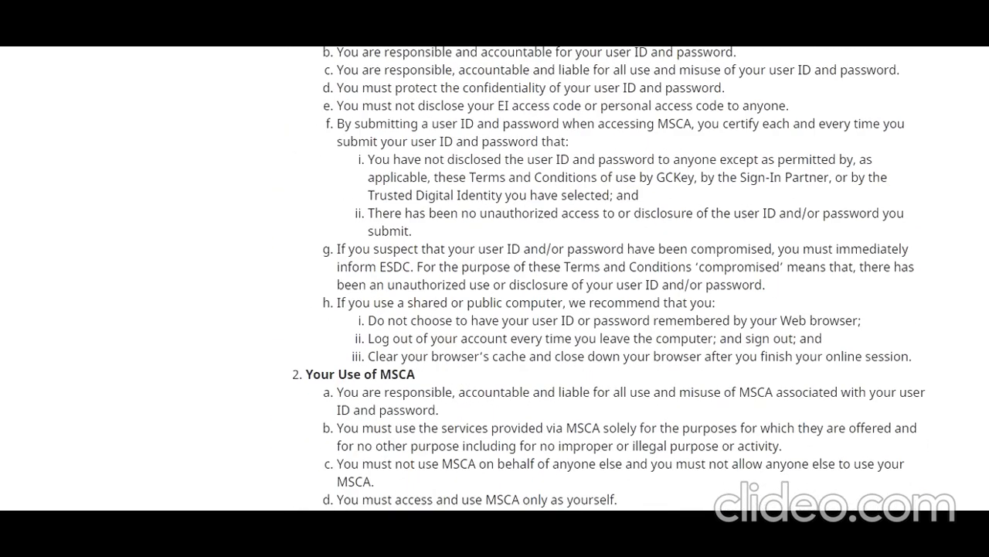
pyautogui.scroll(-5, 610, 504)
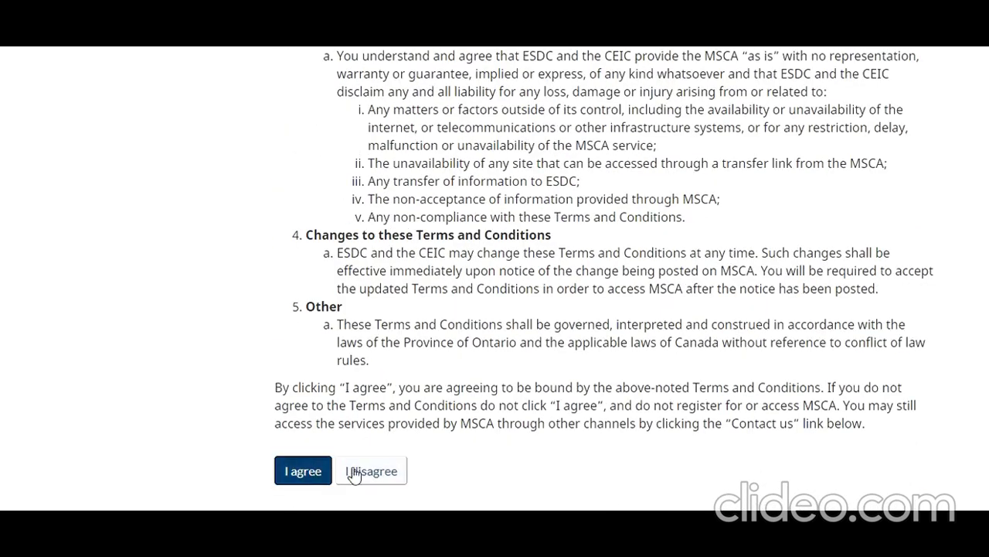
pyautogui.click(303, 469)
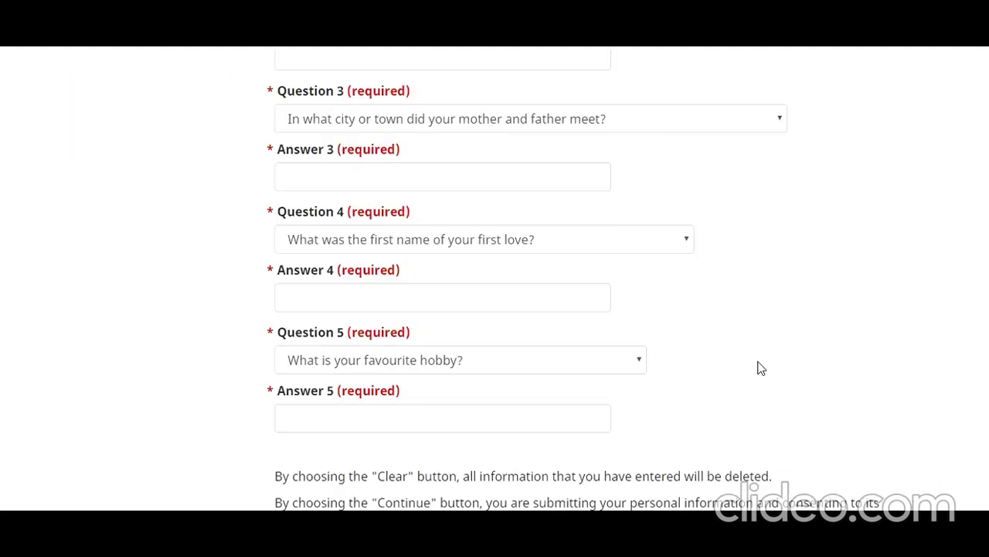
# Scroll through the profile form's date of birth, access code, province and security question fields
pyautogui.scroll(15, 757, 367)
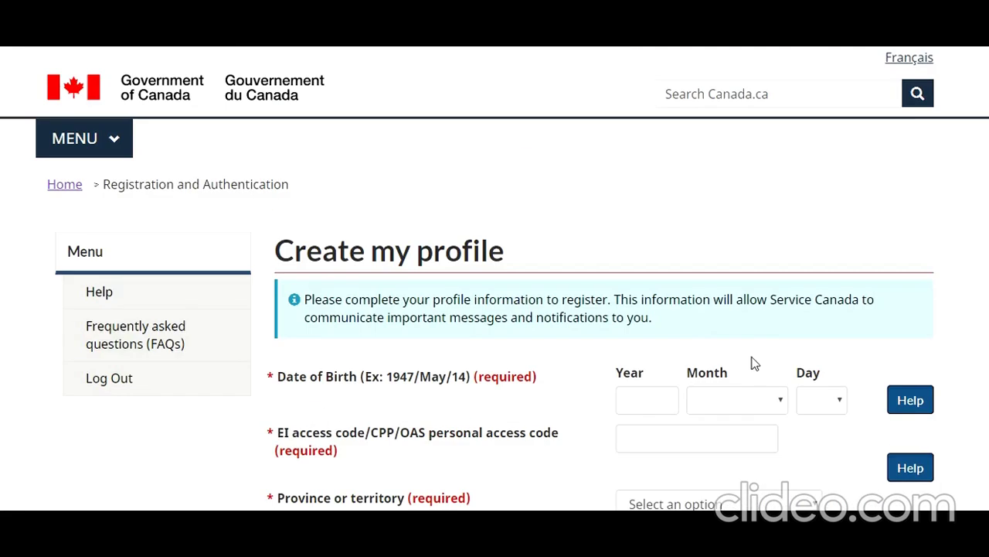
pyautogui.scroll(-2, 699, 334)
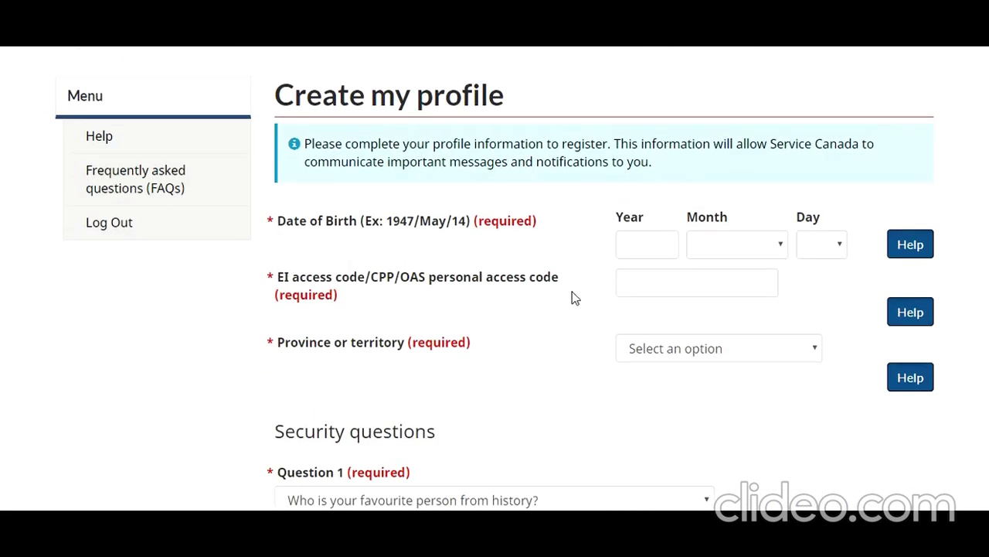
pyautogui.scroll(-2, 543, 352)
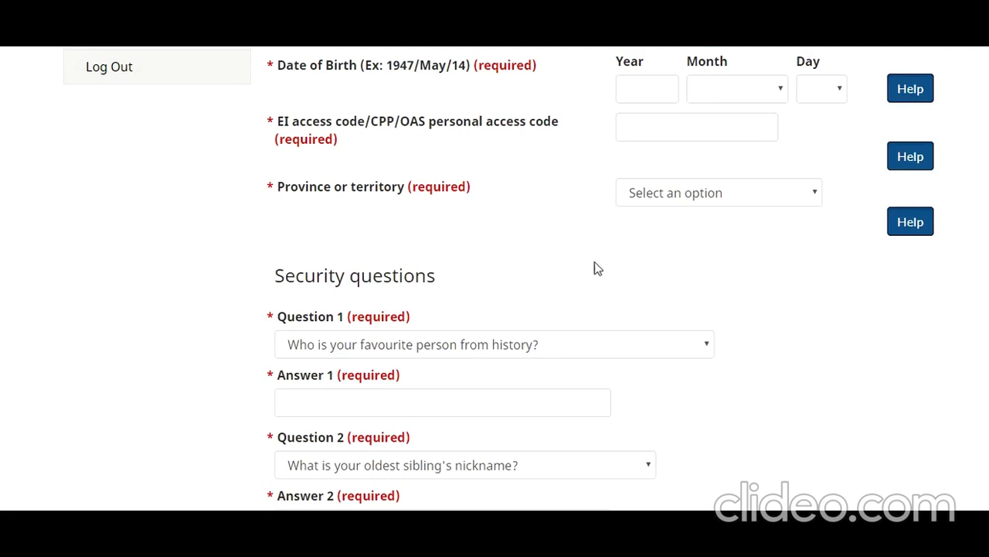
pyautogui.scroll(-5, 582, 350)
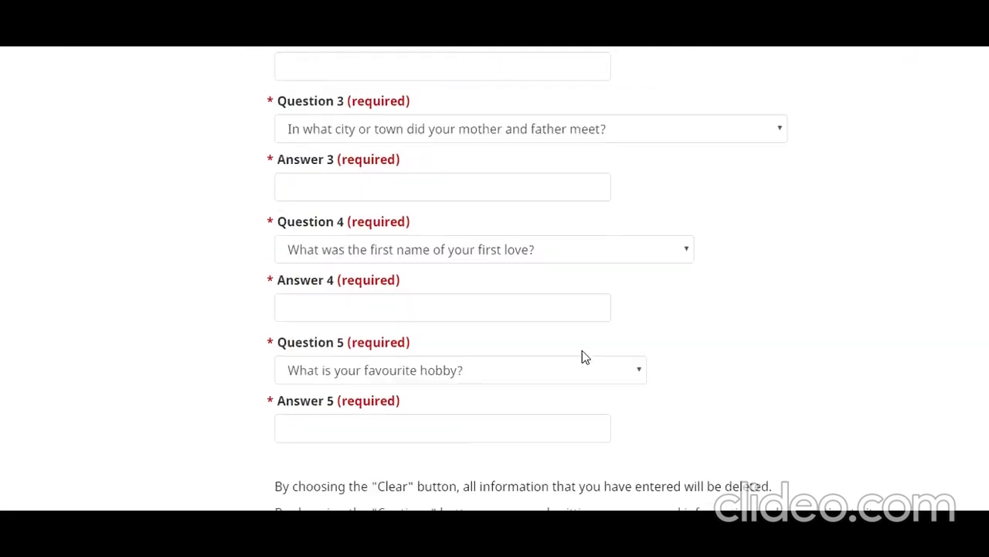
pyautogui.scroll(-2, 582, 350)
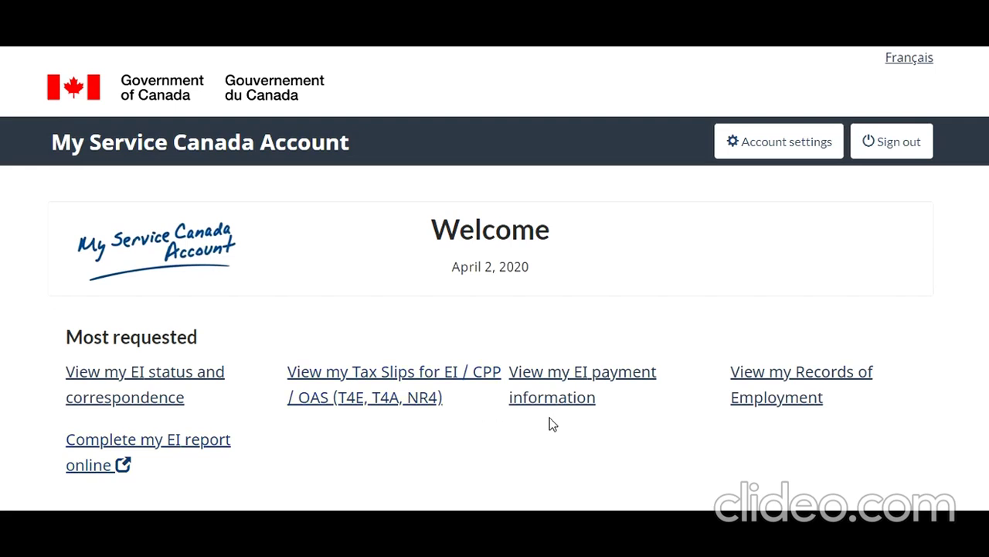
pyautogui.scroll(-3, 549, 422)
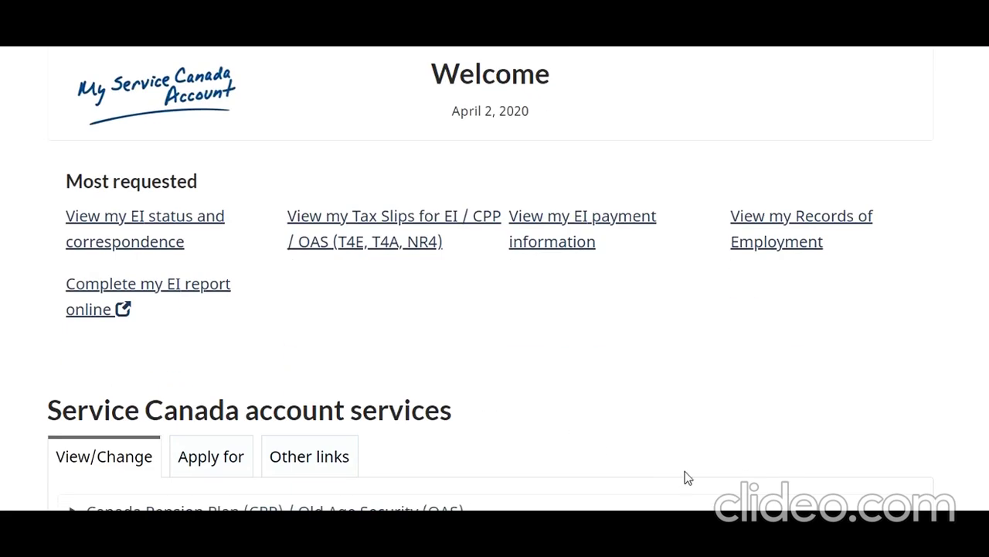
pyautogui.click(211, 456)
pyautogui.scroll(-4, 382, 286)
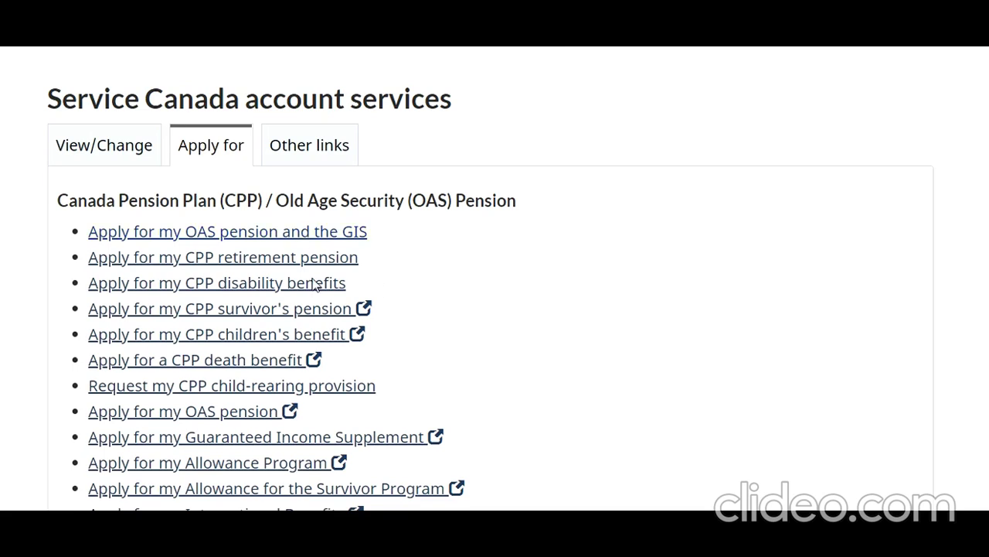
pyautogui.scroll(-1, 409, 340)
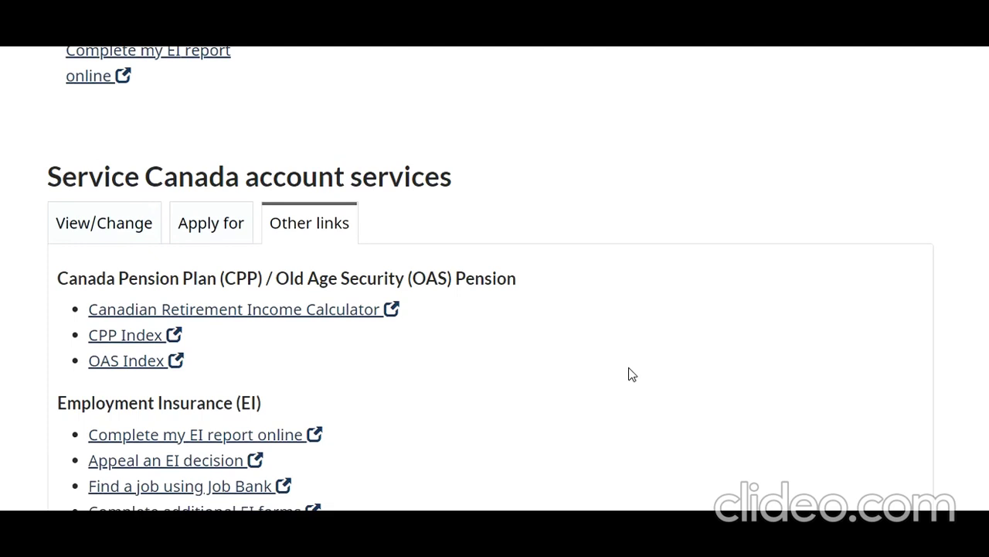
pyautogui.scroll(4, 629, 373)
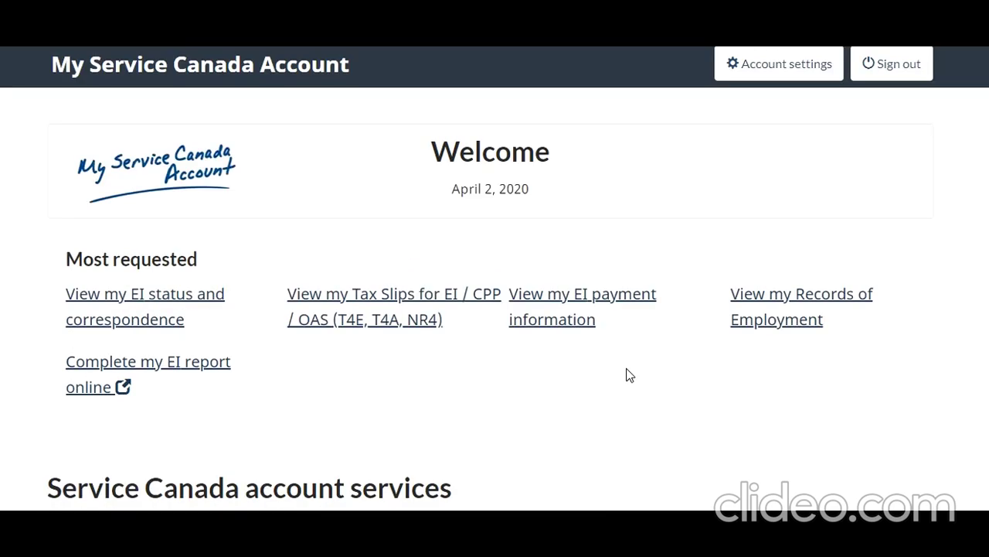